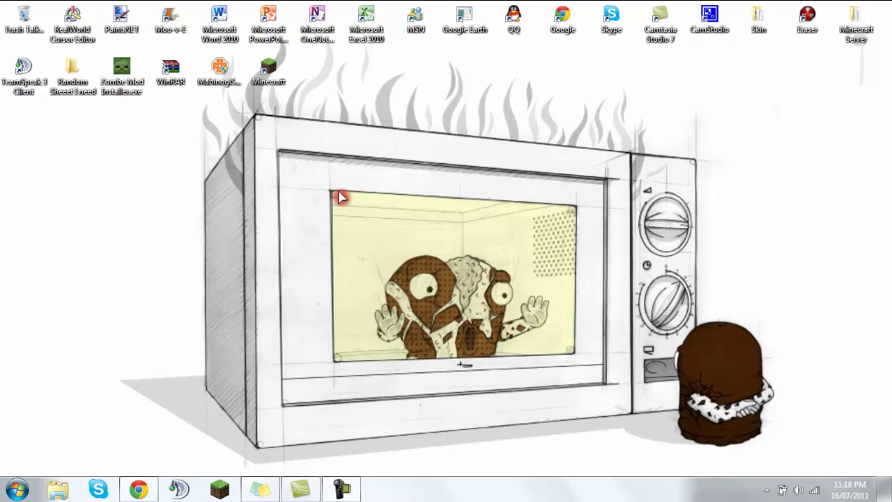
Step: Drag selection boxes across the desktop icons and refresh the desktop
{"action": "left_click_drag", "start_coordinate": [572, 362], "coordinate": [332, 195]}
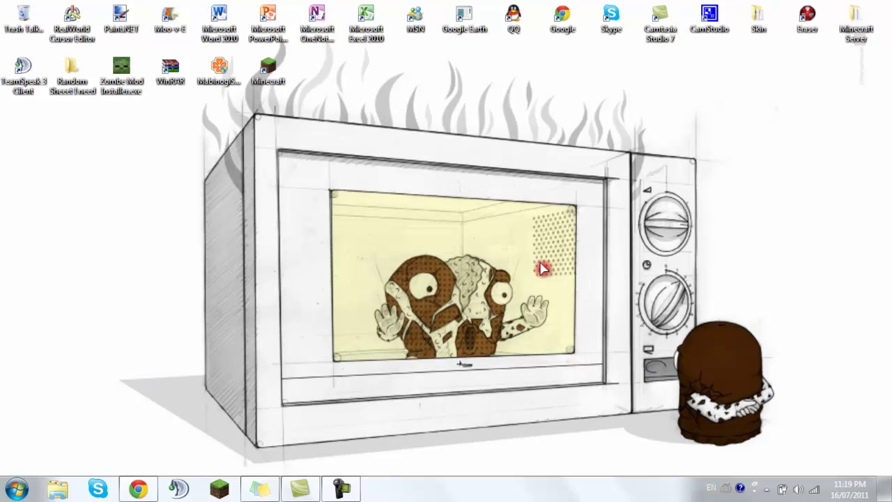
{"action": "left_click_drag", "start_coordinate": [552, 323], "coordinate": [280, 147]}
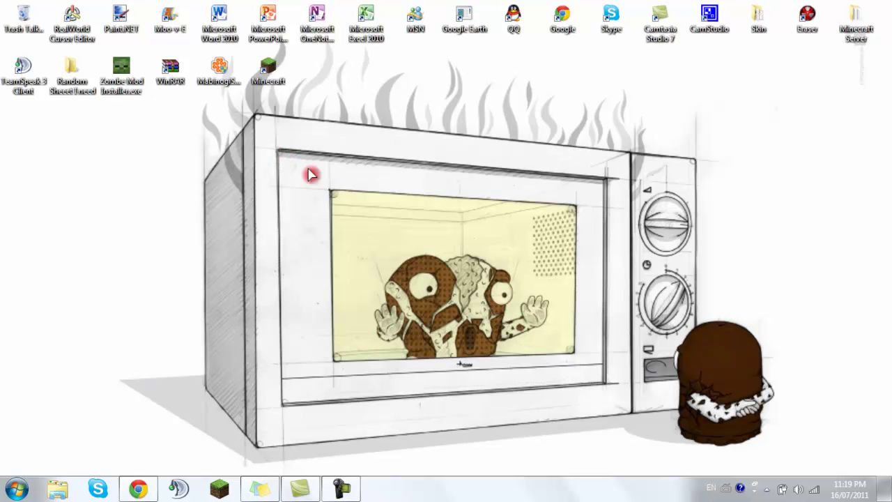
{"action": "left_click_drag", "start_coordinate": [329, 190], "coordinate": [576, 359]}
{"action": "right_click", "coordinate": [256, 186]}
{"action": "left_click", "coordinate": [343, 222]}
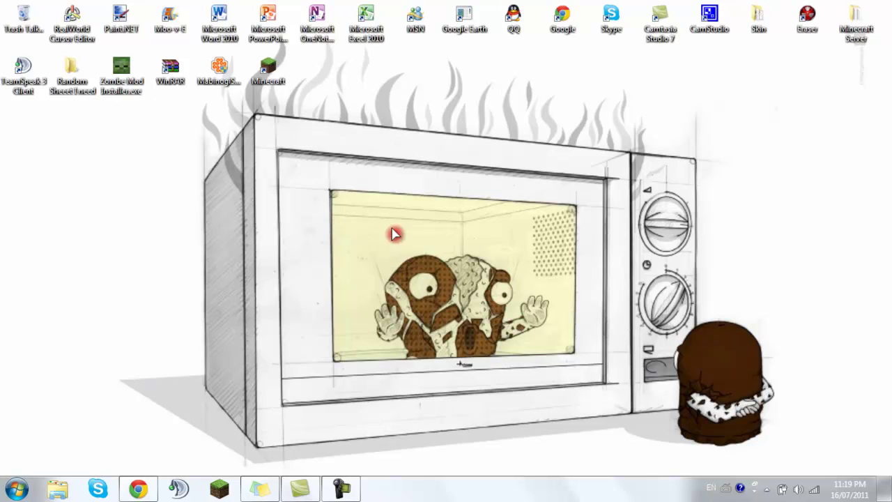
{"action": "left_click_drag", "start_coordinate": [460, 138], "coordinate": [464, 434]}
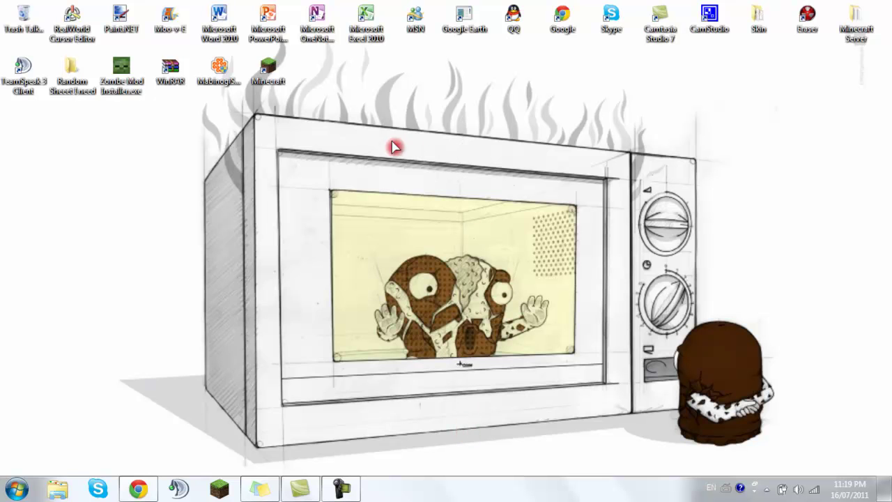
{"action": "left_click_drag", "start_coordinate": [206, 104], "coordinate": [718, 457]}
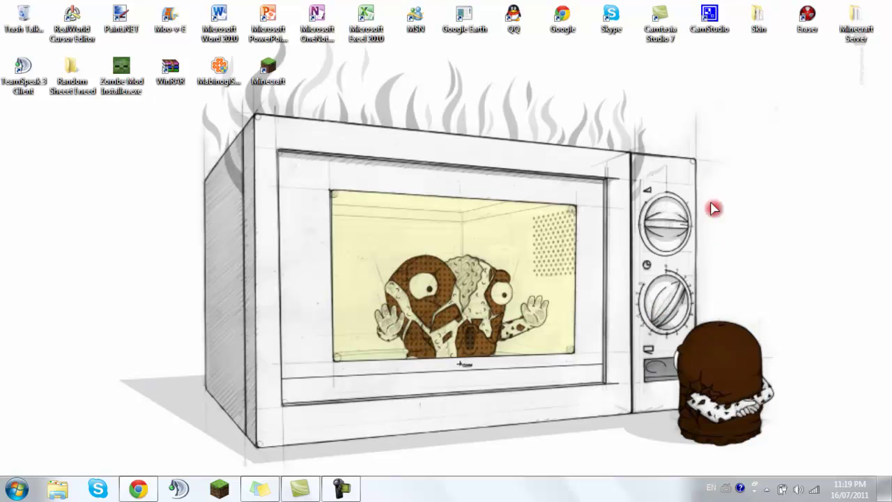
Step: Refresh the desktop a few more times, with another selection box in between
{"action": "right_click", "coordinate": [389, 202]}
{"action": "left_click", "coordinate": [380, 244]}
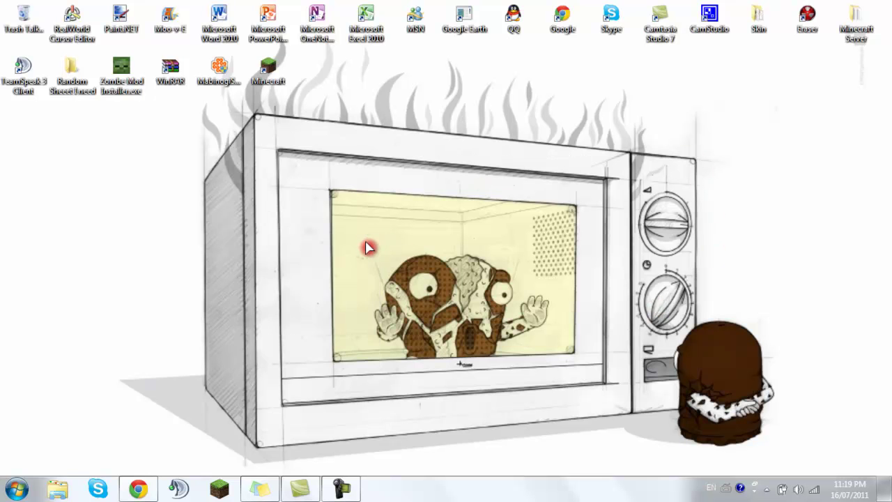
{"action": "right_click", "coordinate": [364, 238]}
{"action": "left_click", "coordinate": [329, 277]}
{"action": "left_click_drag", "start_coordinate": [387, 236], "coordinate": [580, 360]}
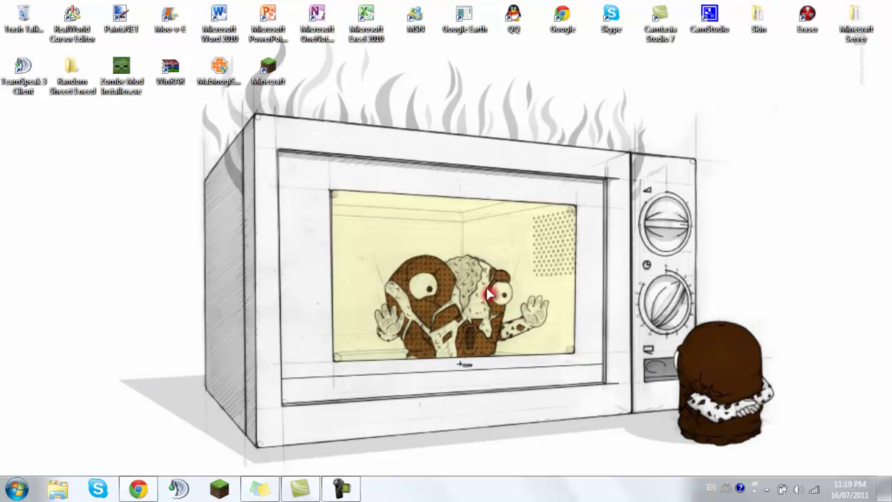
{"action": "right_click", "coordinate": [430, 260]}
{"action": "left_click", "coordinate": [413, 297]}
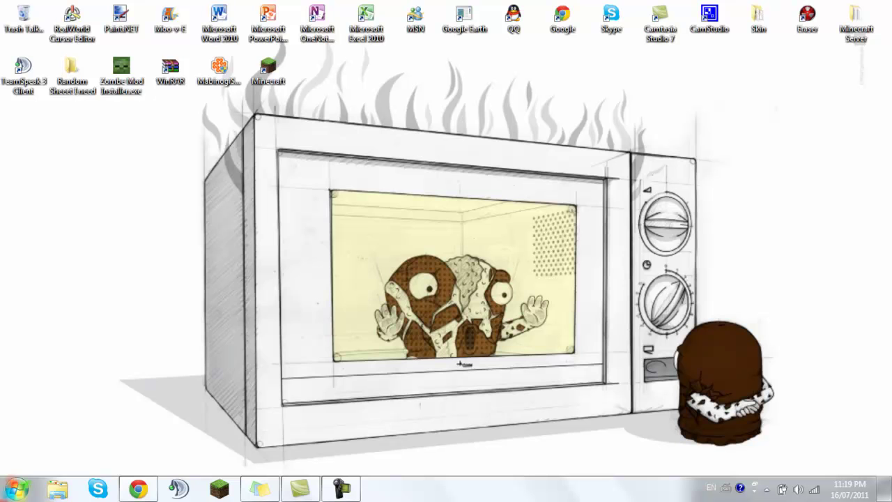
Step: Launch Minecraft, allow the unverified Minecraft.exe, log in so it updates, then close the game
{"action": "left_click", "coordinate": [211, 492]}
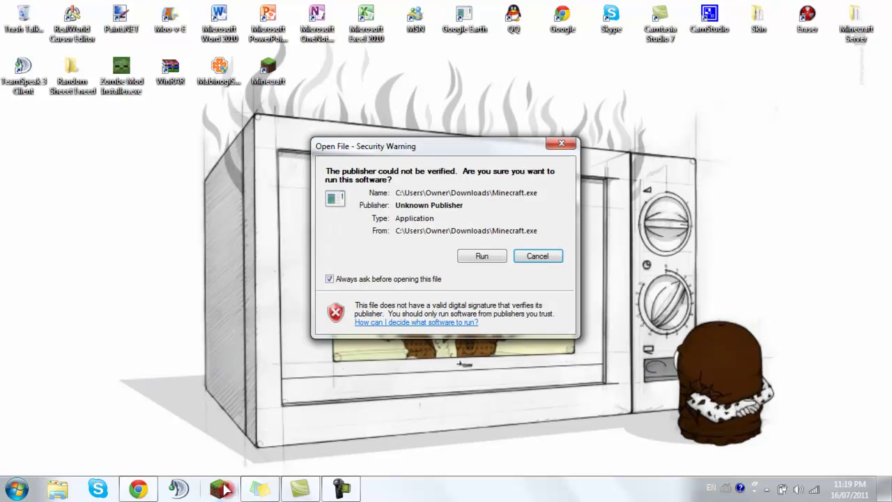
{"action": "left_click", "coordinate": [480, 259]}
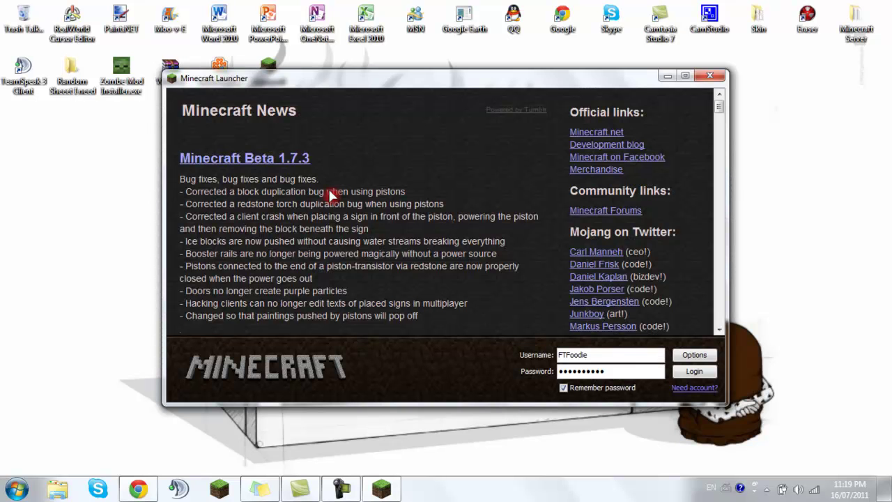
{"action": "left_click", "coordinate": [682, 374]}
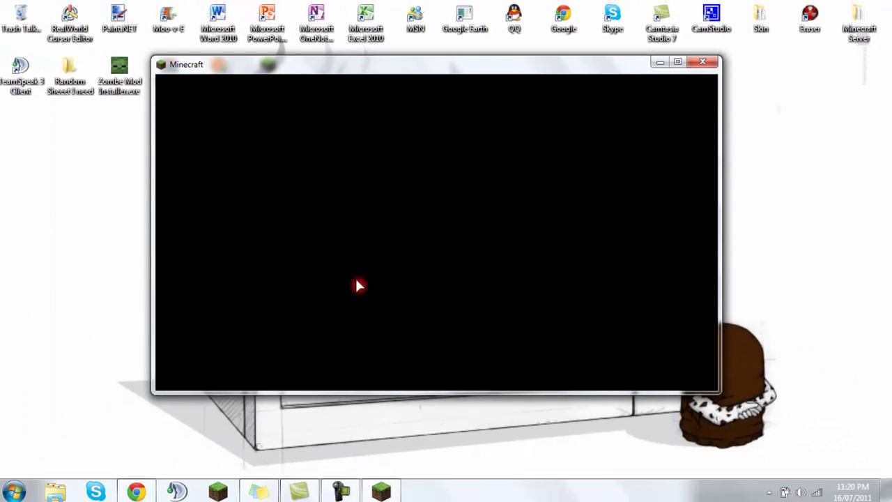
{"action": "left_click", "coordinate": [701, 62]}
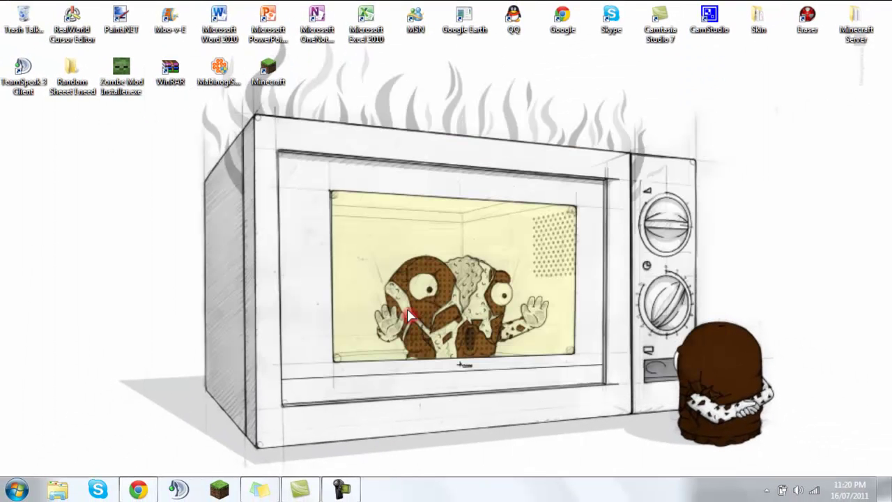
Step: Open %appdata% from the Start search, then close that Explorer window
{"action": "right_click", "coordinate": [374, 285]}
{"action": "left_click", "coordinate": [16, 489]}
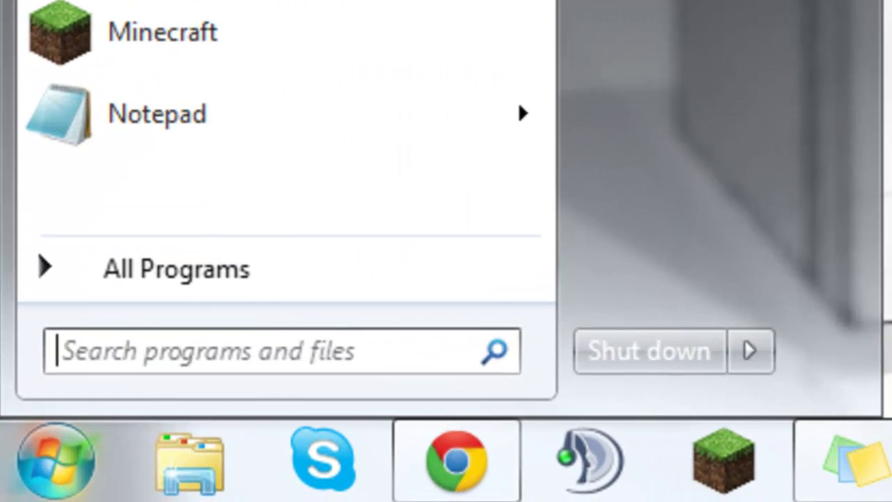
{"action": "type", "text": "%%"}
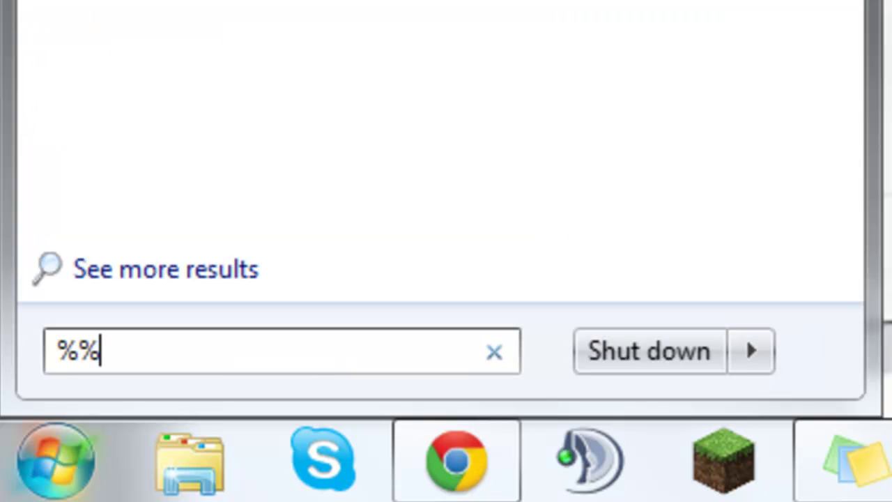
{"action": "key", "text": "Left"}
{"action": "type", "text": "appdata"}
{"action": "key", "text": "Return"}
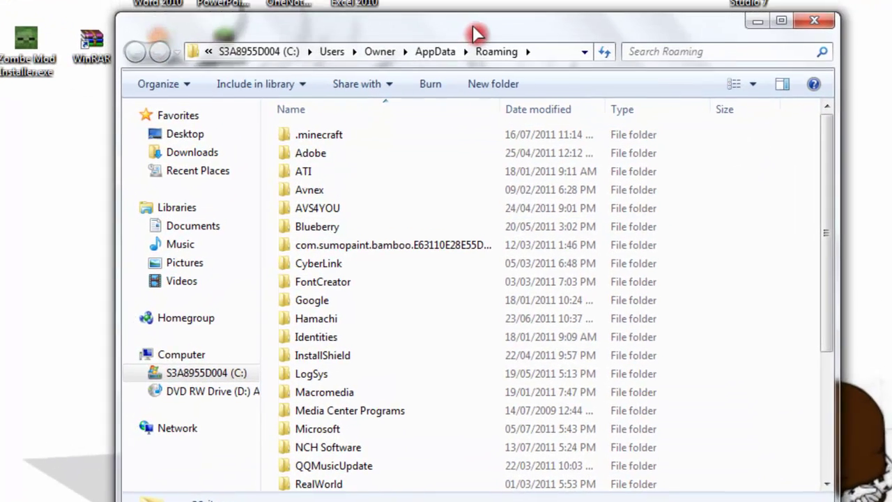
{"action": "left_click_drag", "start_coordinate": [474, 33], "coordinate": [459, 23]}
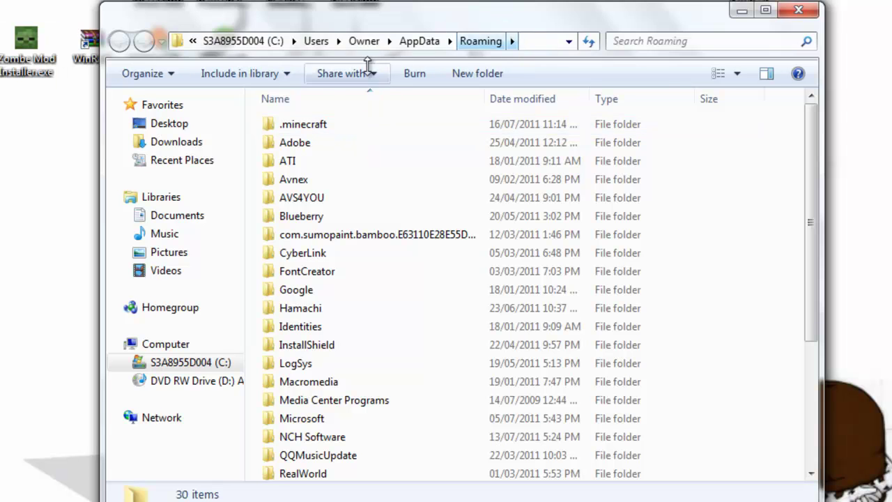
{"action": "left_click", "coordinate": [802, 11]}
Step: Open the Run dialog and enter %appdata% to reach the Roaming folder
{"action": "key", "text": "super"}
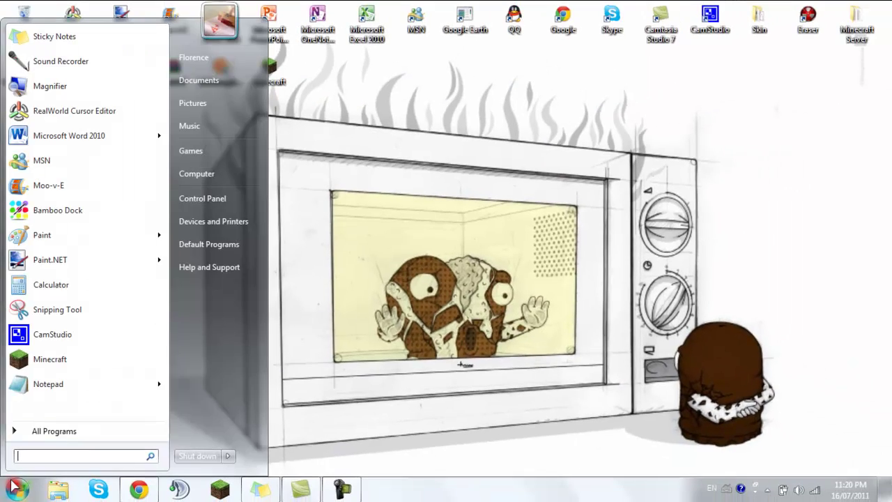
{"action": "type", "text": "run"}
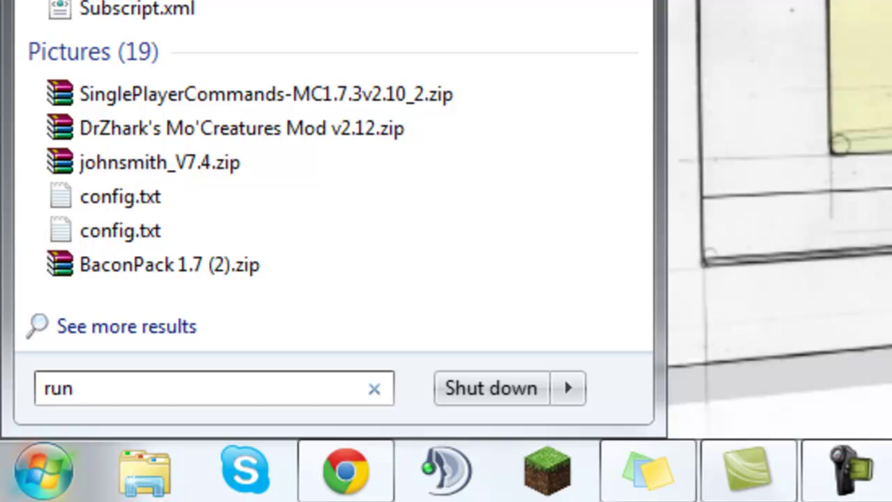
{"action": "key", "text": "Return"}
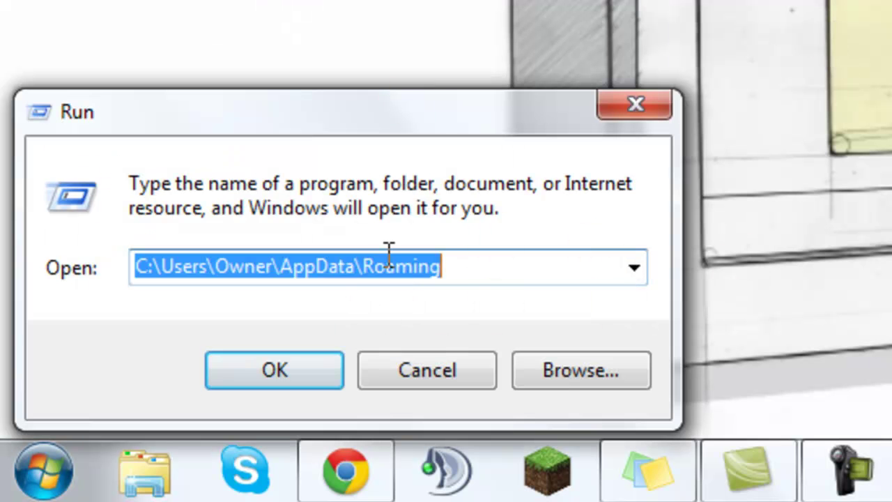
{"action": "type", "text": "%%"}
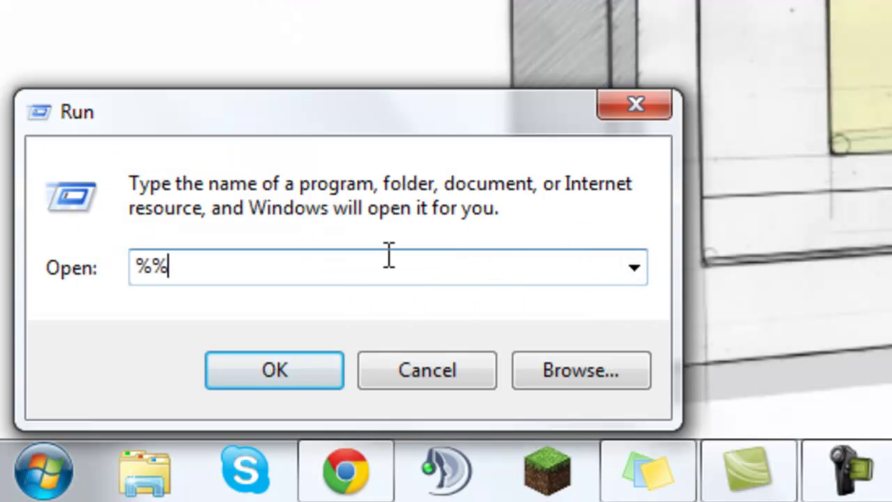
{"action": "type", "text": "appdata"}
{"action": "key", "text": "Return"}
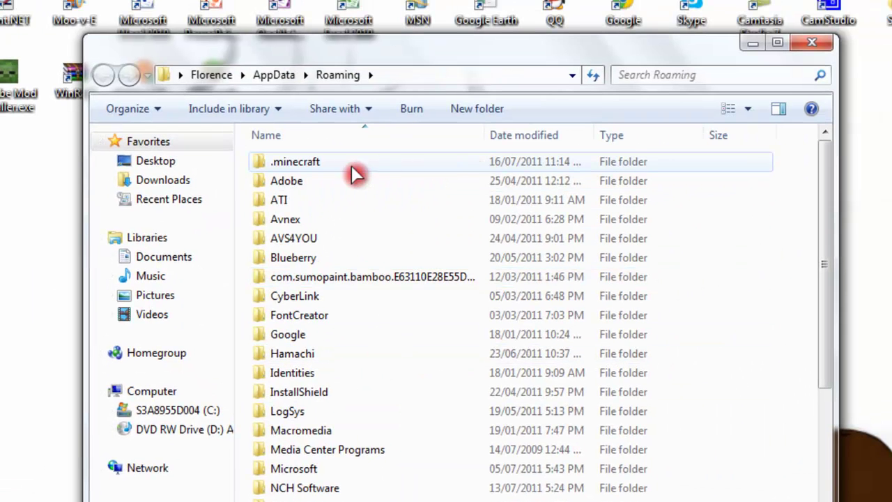
Step: Open .minecraft and drag its saves folder out onto the desktop as a backup
{"action": "double_click", "coordinate": [295, 162]}
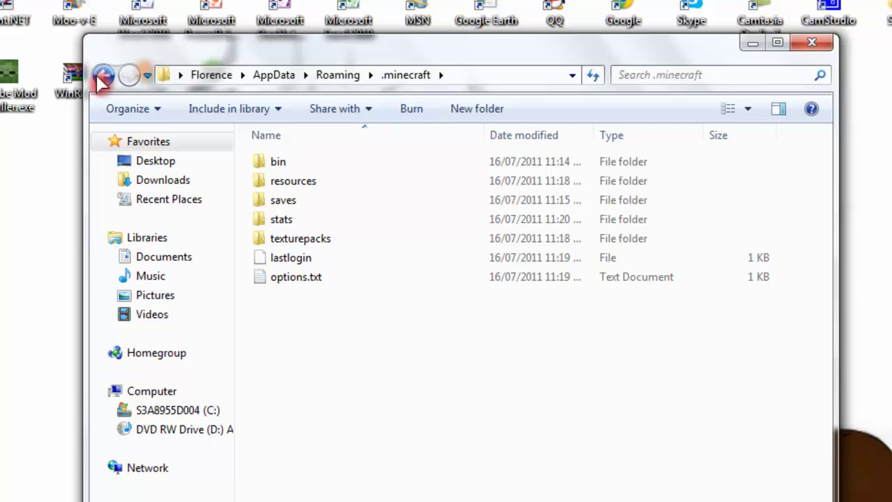
{"action": "left_click", "coordinate": [103, 78]}
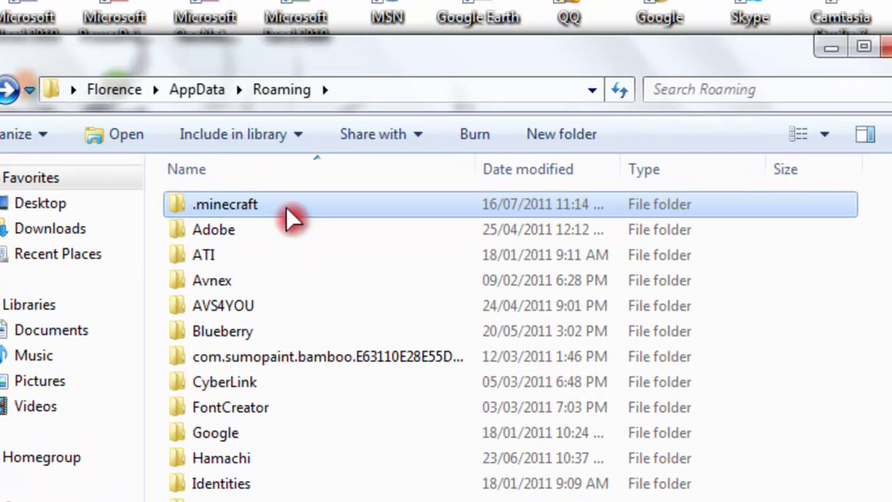
{"action": "double_click", "coordinate": [312, 210]}
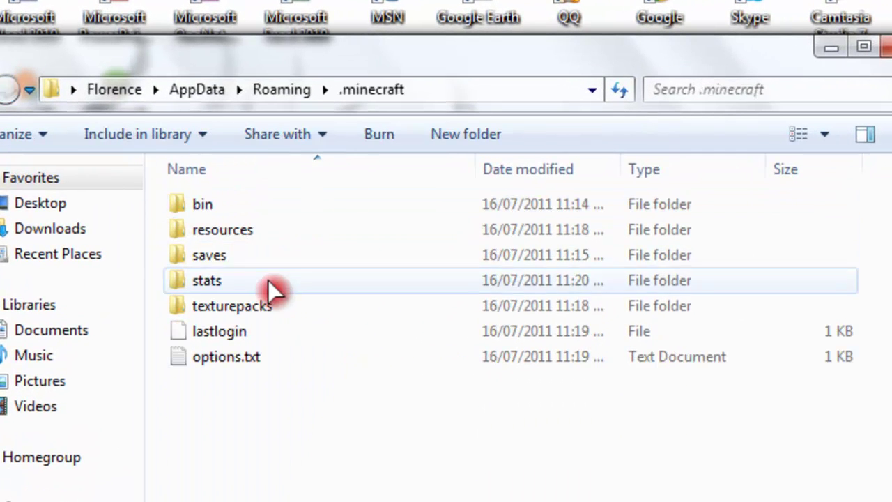
{"action": "right_click", "coordinate": [265, 255]}
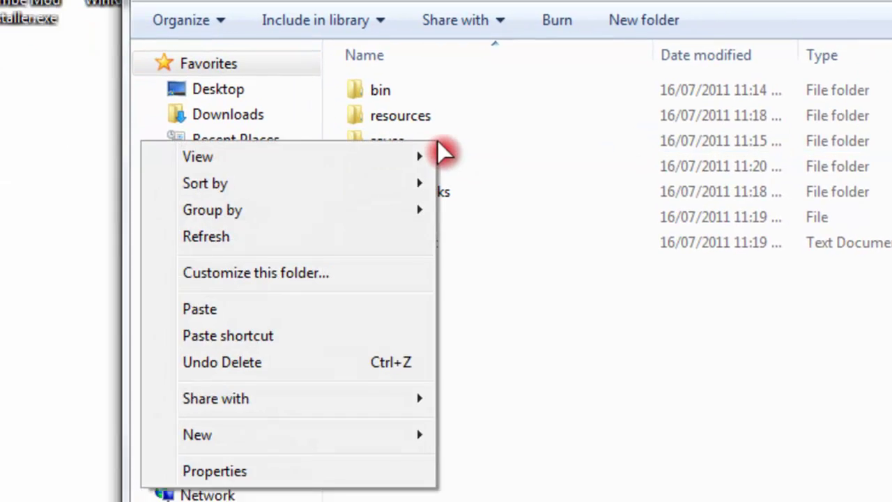
{"action": "left_click", "coordinate": [487, 155]}
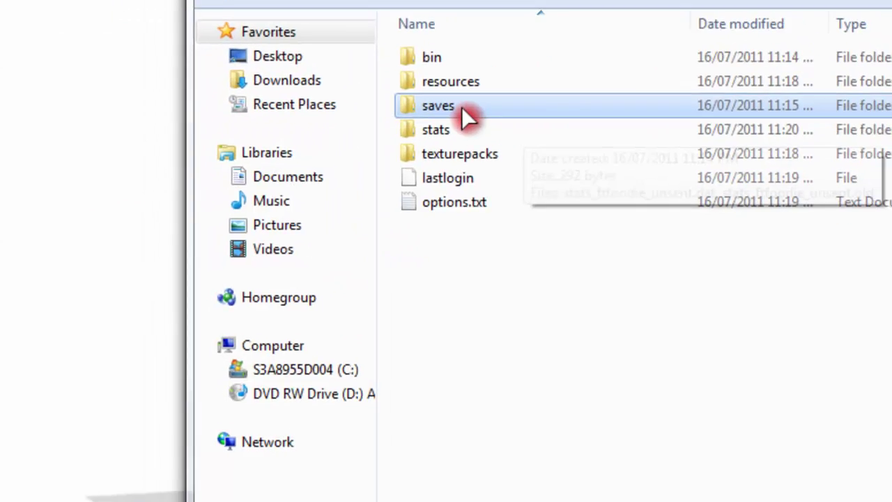
{"action": "left_click_drag", "start_coordinate": [462, 107], "coordinate": [14, 77]}
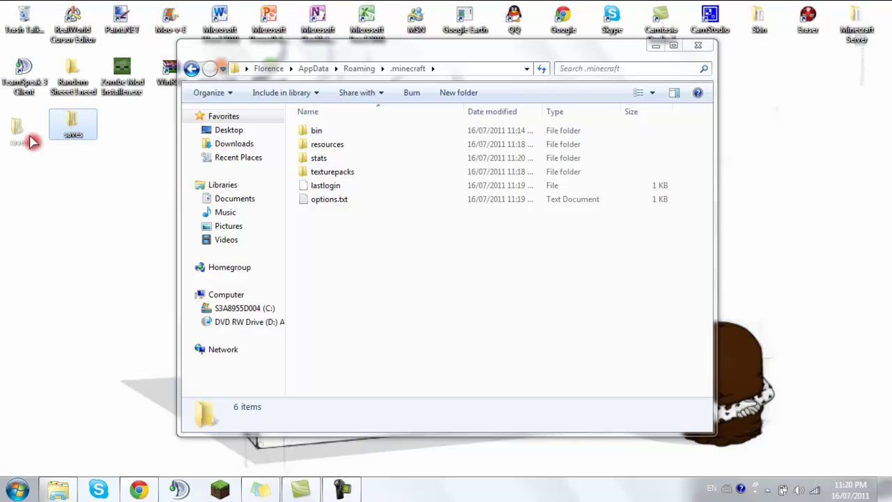
{"action": "left_click_drag", "start_coordinate": [40, 141], "coordinate": [39, 140]}
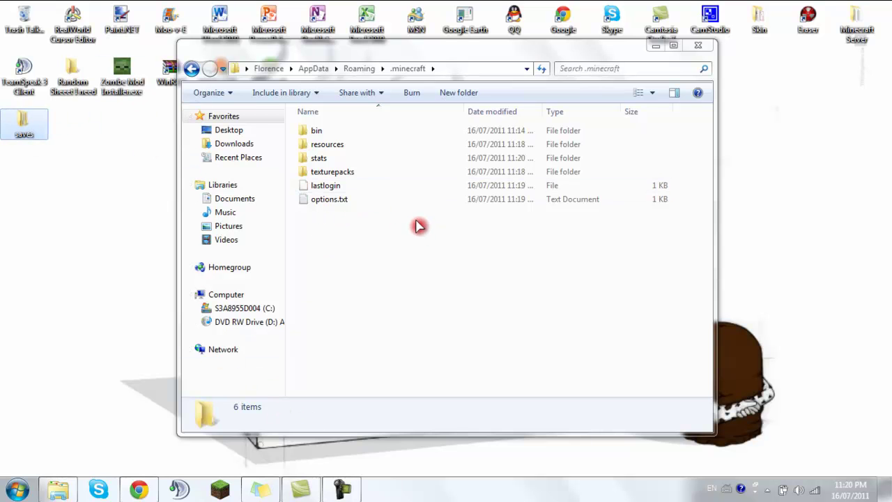
Step: Return to Roaming and delete the .minecraft folder to the Recycle Bin
{"action": "left_click", "coordinate": [195, 75]}
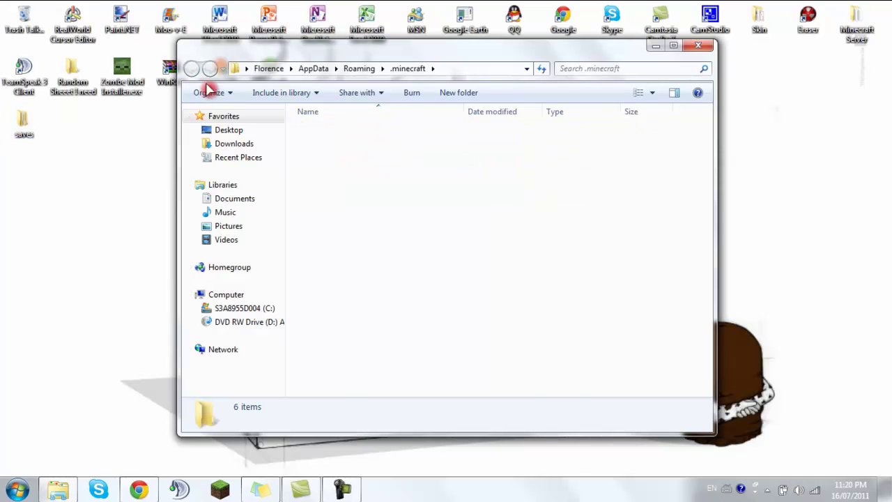
{"action": "left_click", "coordinate": [195, 74]}
{"action": "right_click", "coordinate": [359, 134]}
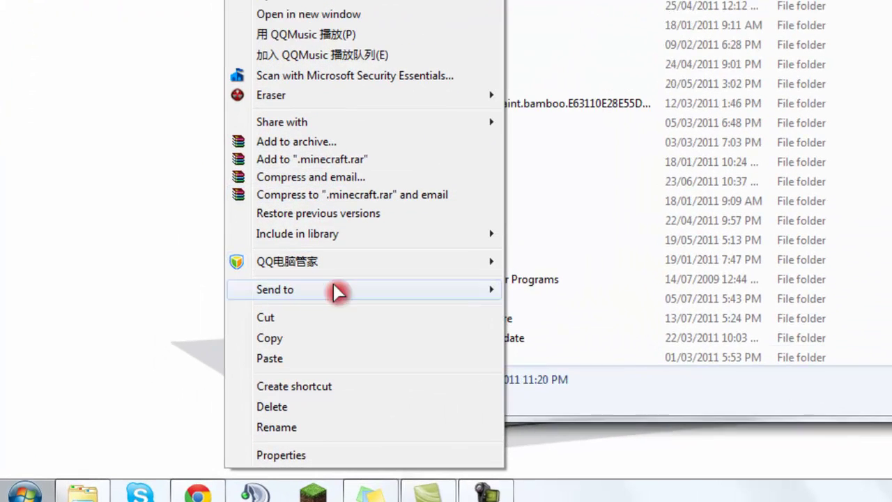
{"action": "left_click", "coordinate": [310, 409]}
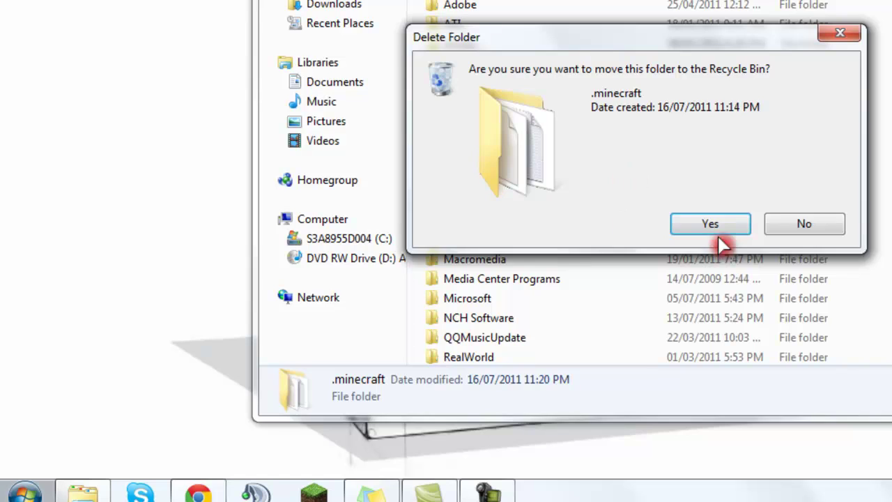
{"action": "left_click", "coordinate": [710, 224]}
Step: Empty the Recycle Bin to permanently remove .minecraft, and close the Roaming window
{"action": "right_click", "coordinate": [14, 21]}
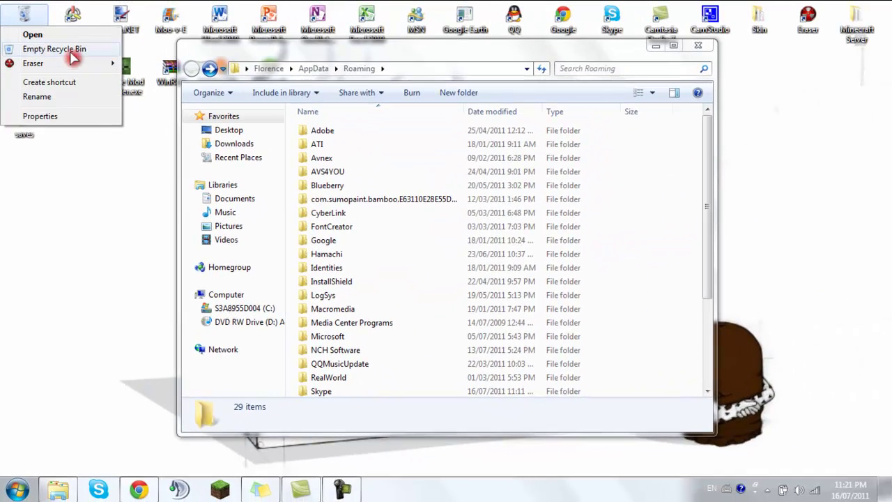
{"action": "left_click", "coordinate": [55, 48]}
{"action": "left_click", "coordinate": [496, 258]}
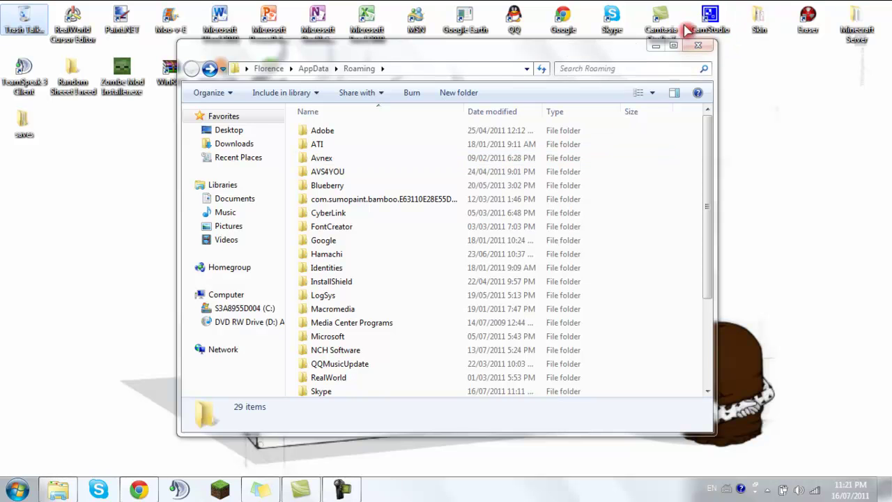
{"action": "left_click", "coordinate": [698, 45]}
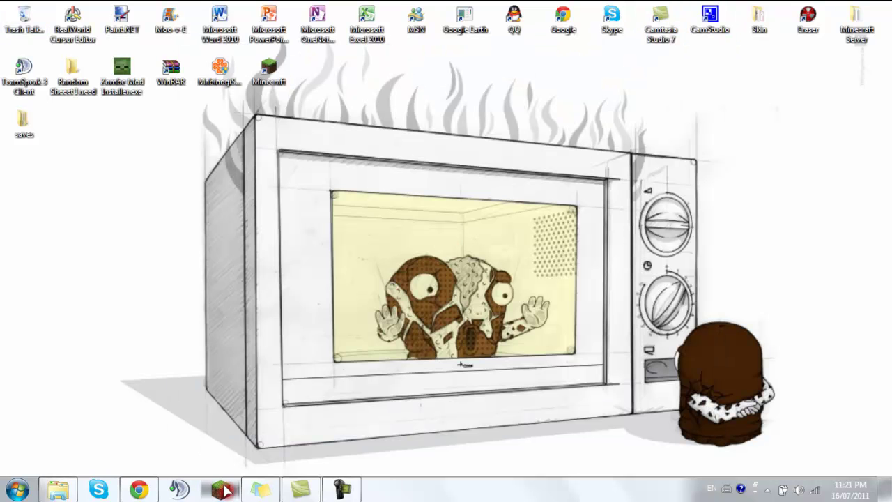
Step: Launch Minecraft, allow it to run, enter the account password and log in to redownload game files
{"action": "left_click", "coordinate": [223, 490]}
{"action": "left_click", "coordinate": [468, 260]}
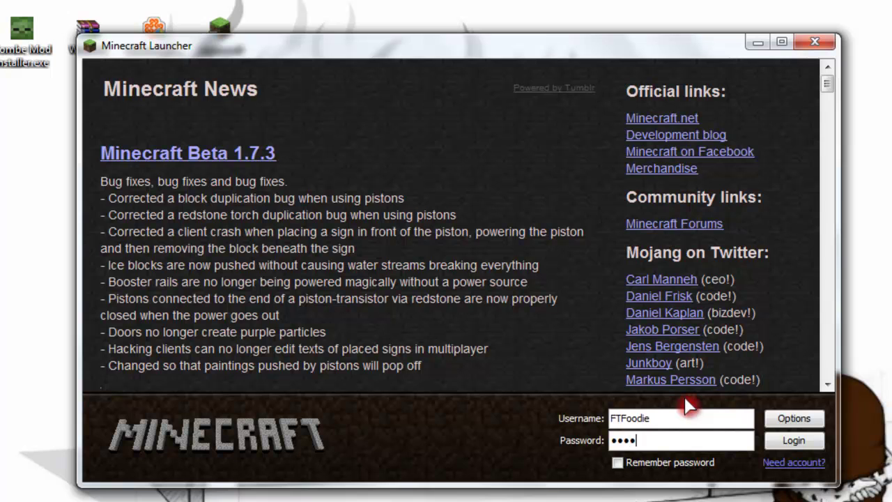
{"action": "type", "text": "a"}
{"action": "left_click", "coordinate": [792, 441]}
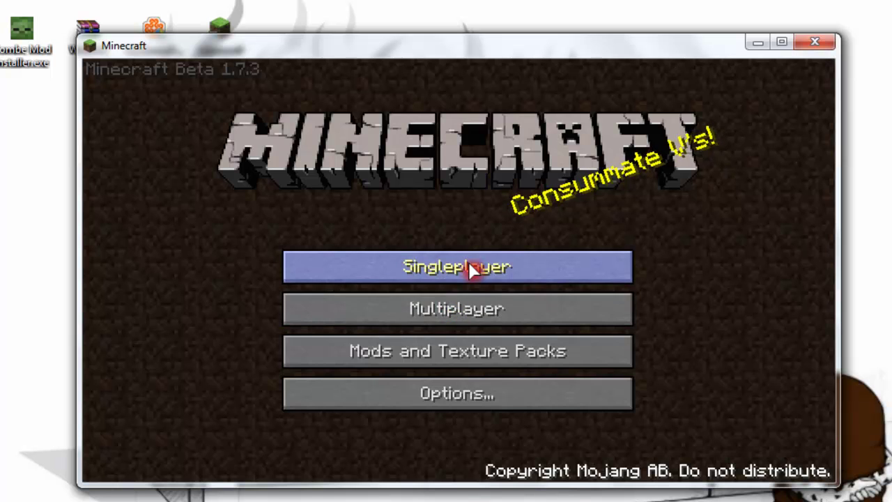
Step: Confirm the Singleplayer world list is empty, glance at Multiplayer and Texture Packs, then minimize Minecraft
{"action": "left_click", "coordinate": [470, 268]}
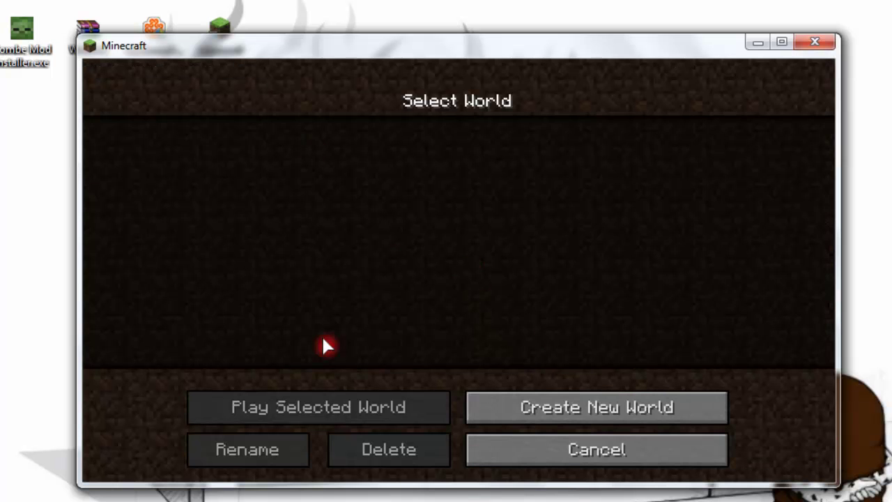
{"action": "left_click", "coordinate": [478, 450]}
{"action": "left_click", "coordinate": [474, 309]}
{"action": "left_click", "coordinate": [520, 413]}
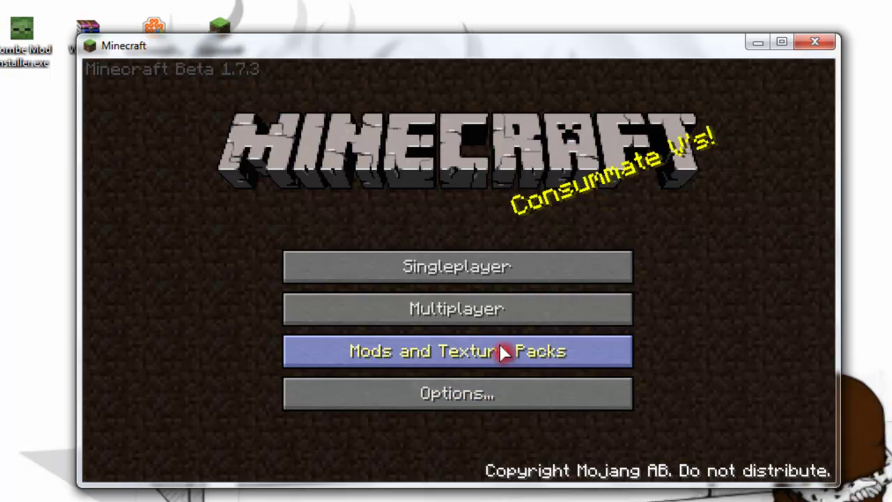
{"action": "left_click", "coordinate": [502, 351]}
{"action": "left_click", "coordinate": [581, 412]}
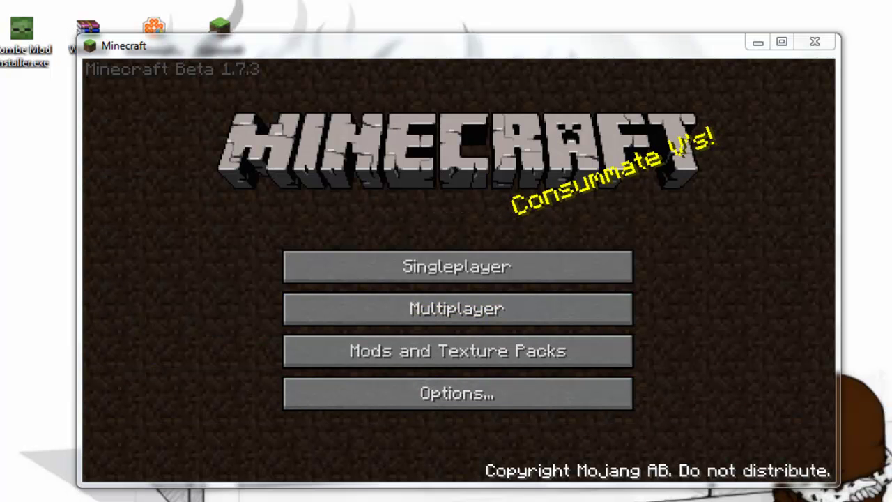
{"action": "left_click", "coordinate": [750, 50]}
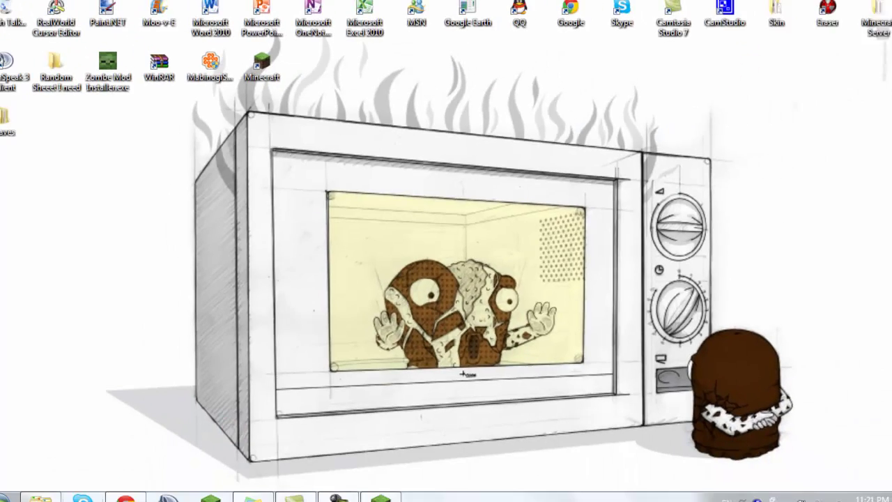
Step: Open the new .minecraft saves folder and the desktop backup saves folder side by side
{"action": "left_click", "coordinate": [58, 490]}
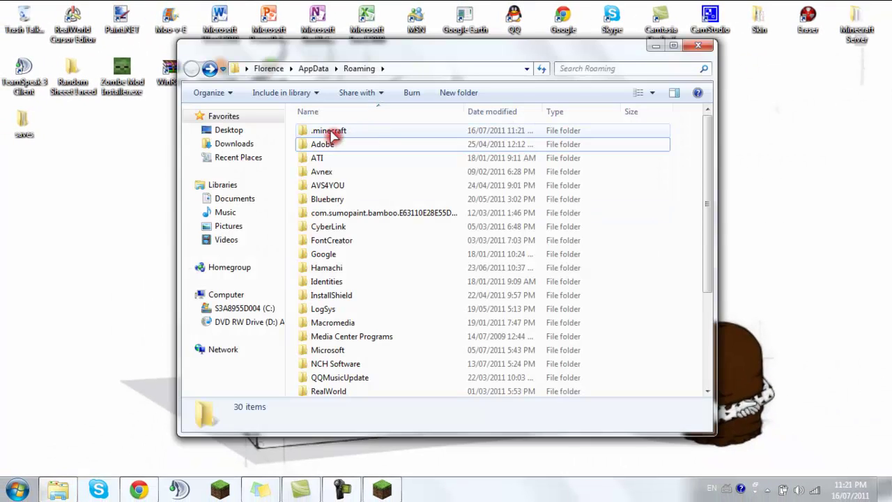
{"action": "double_click", "coordinate": [331, 132]}
{"action": "double_click", "coordinate": [365, 157]}
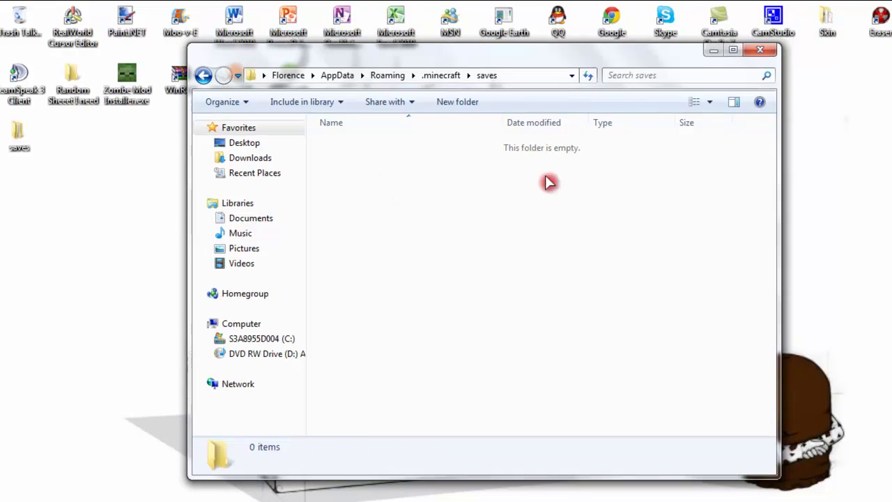
{"action": "left_click_drag", "start_coordinate": [481, 61], "coordinate": [891, 63]}
{"action": "double_click", "coordinate": [23, 127]}
{"action": "left_click_drag", "start_coordinate": [433, 60], "coordinate": [1, 78]}
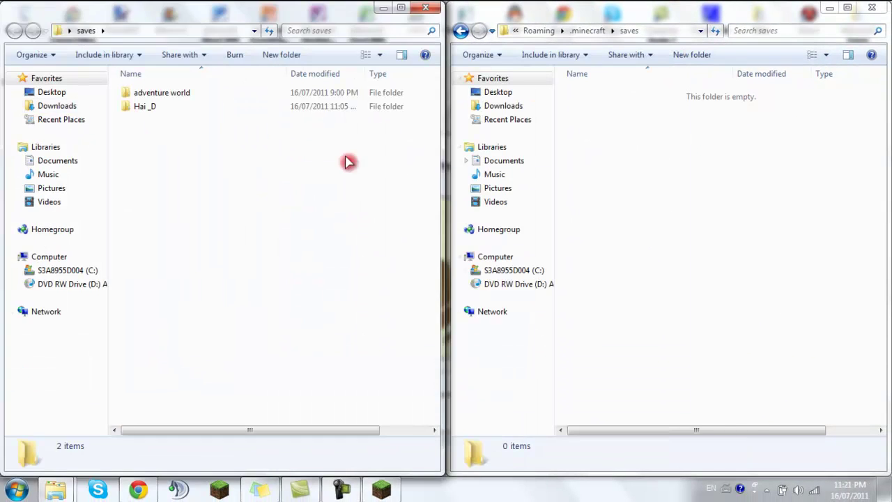
Step: Move the adventure world and Hai _D folders into .minecraft saves, then close both windows
{"action": "left_click_drag", "start_coordinate": [189, 144], "coordinate": [199, 113]}
{"action": "left_click", "coordinate": [696, 262]}
{"action": "key", "text": "ctrl+v"}
{"action": "left_click", "coordinate": [872, 8]}
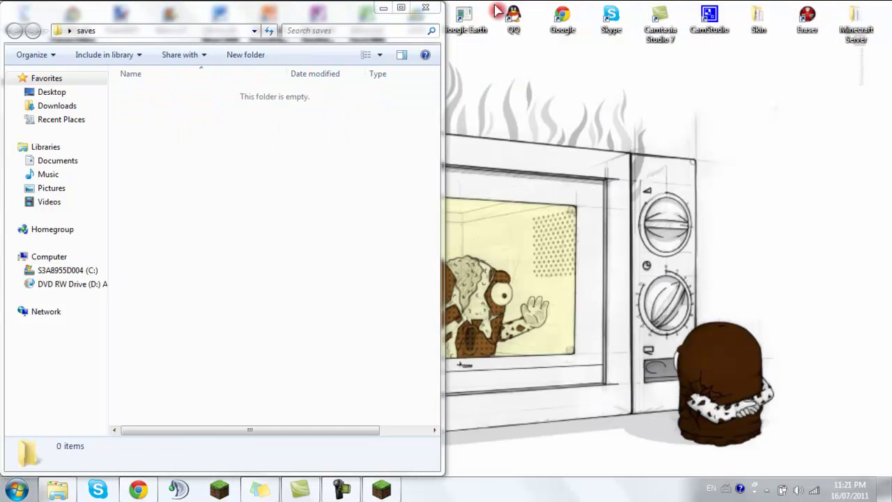
{"action": "left_click", "coordinate": [425, 8]}
Step: Verify both worlds appear in Select World, close Minecraft, and refresh the desktop
{"action": "left_click", "coordinate": [382, 490]}
{"action": "left_click", "coordinate": [488, 241]}
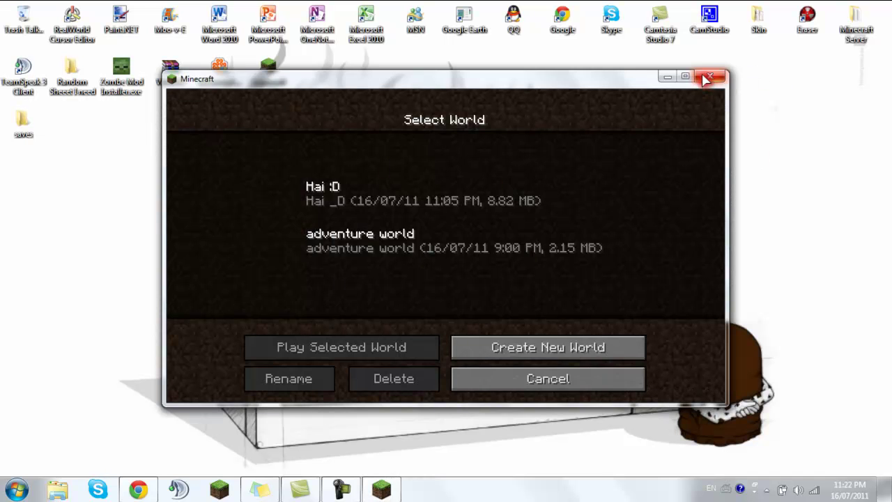
{"action": "left_click", "coordinate": [551, 377]}
{"action": "left_click", "coordinate": [709, 76]}
{"action": "right_click", "coordinate": [409, 220]}
{"action": "left_click", "coordinate": [395, 253]}
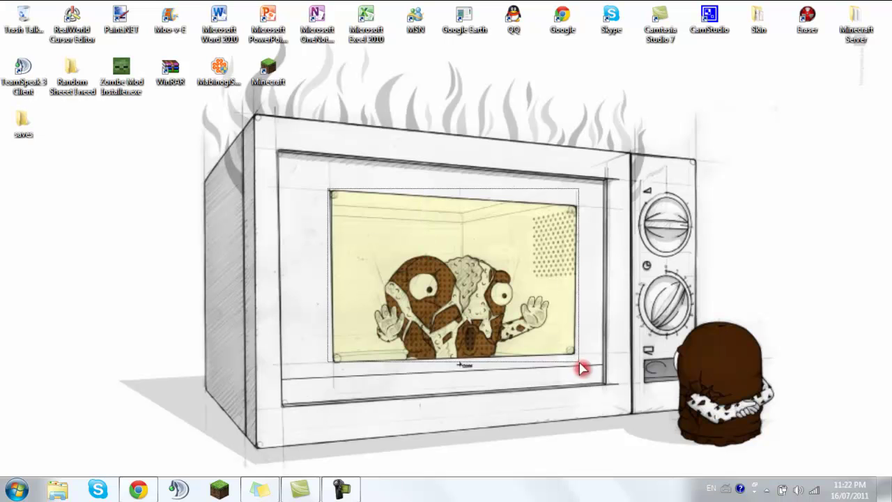
Step: Drop the desktop saves backup into the Recycle Bin and empty the bin permanently
{"action": "left_click_drag", "start_coordinate": [17, 129], "coordinate": [16, 28]}
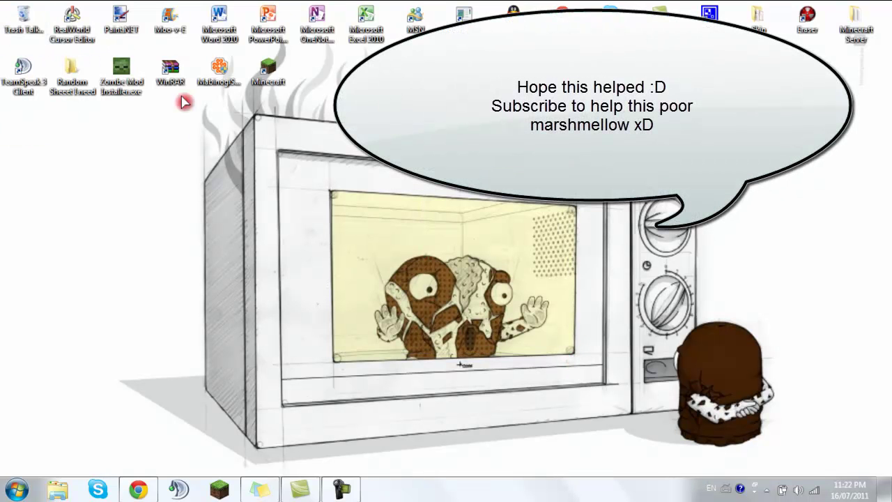
{"action": "right_click", "coordinate": [6, 19]}
{"action": "left_click", "coordinate": [88, 43]}
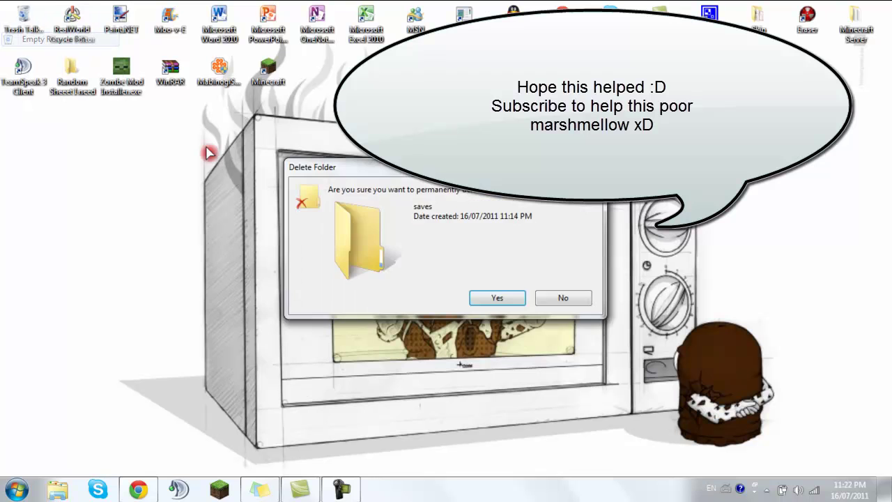
{"action": "left_click", "coordinate": [508, 301]}
{"action": "left_click_drag", "start_coordinate": [331, 189], "coordinate": [572, 354]}
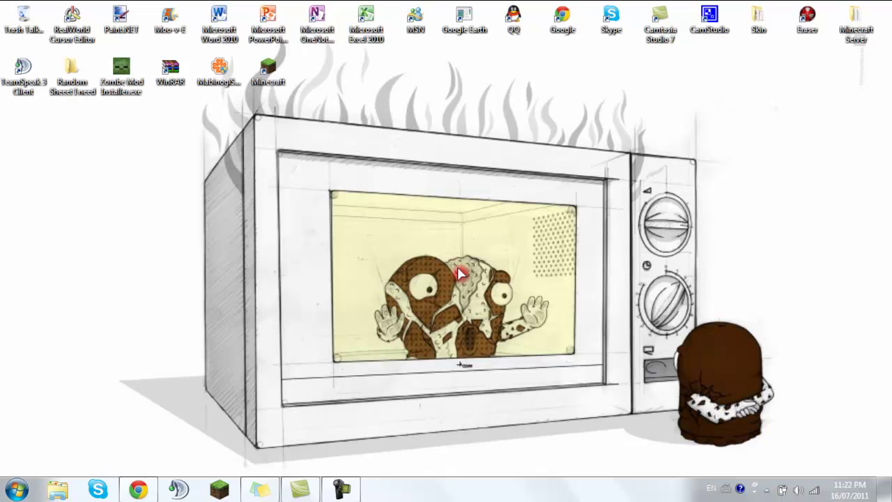